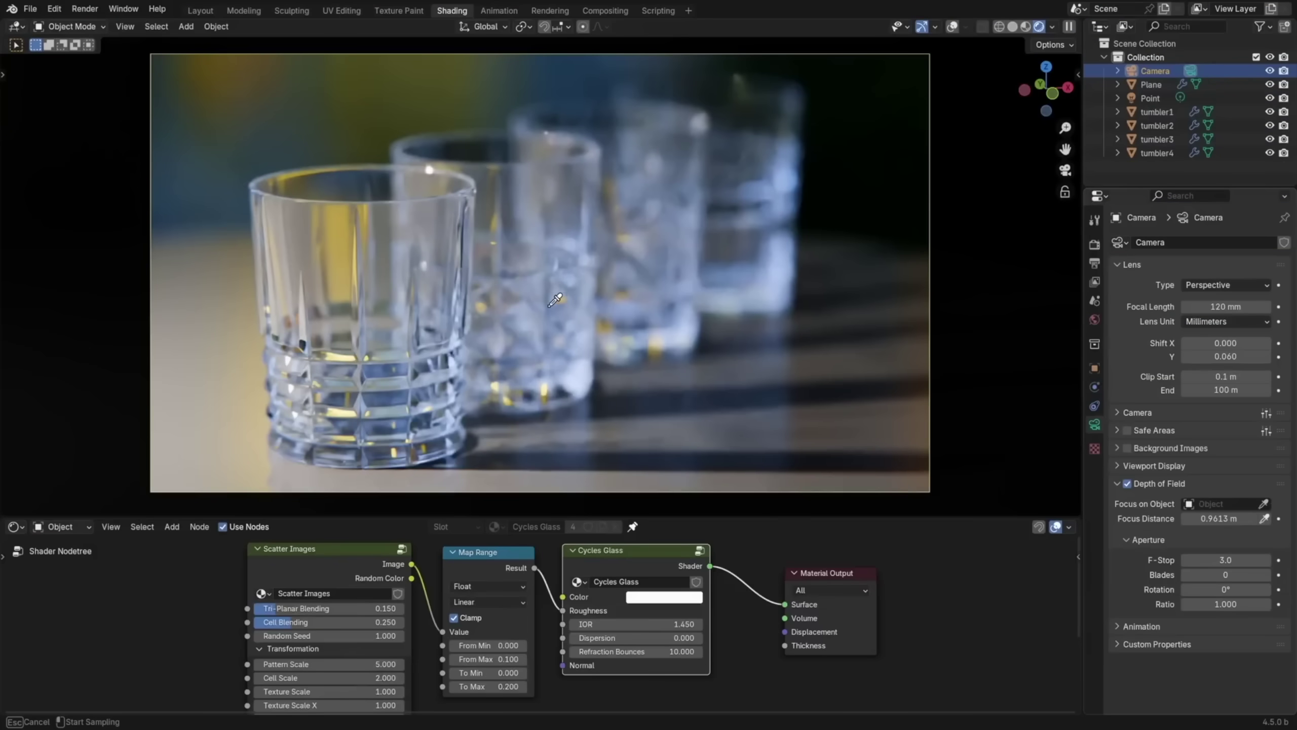
Use the Focus Distance eyedropper to refocus the camera from the middle glass to the back glass
left_click(551, 309)
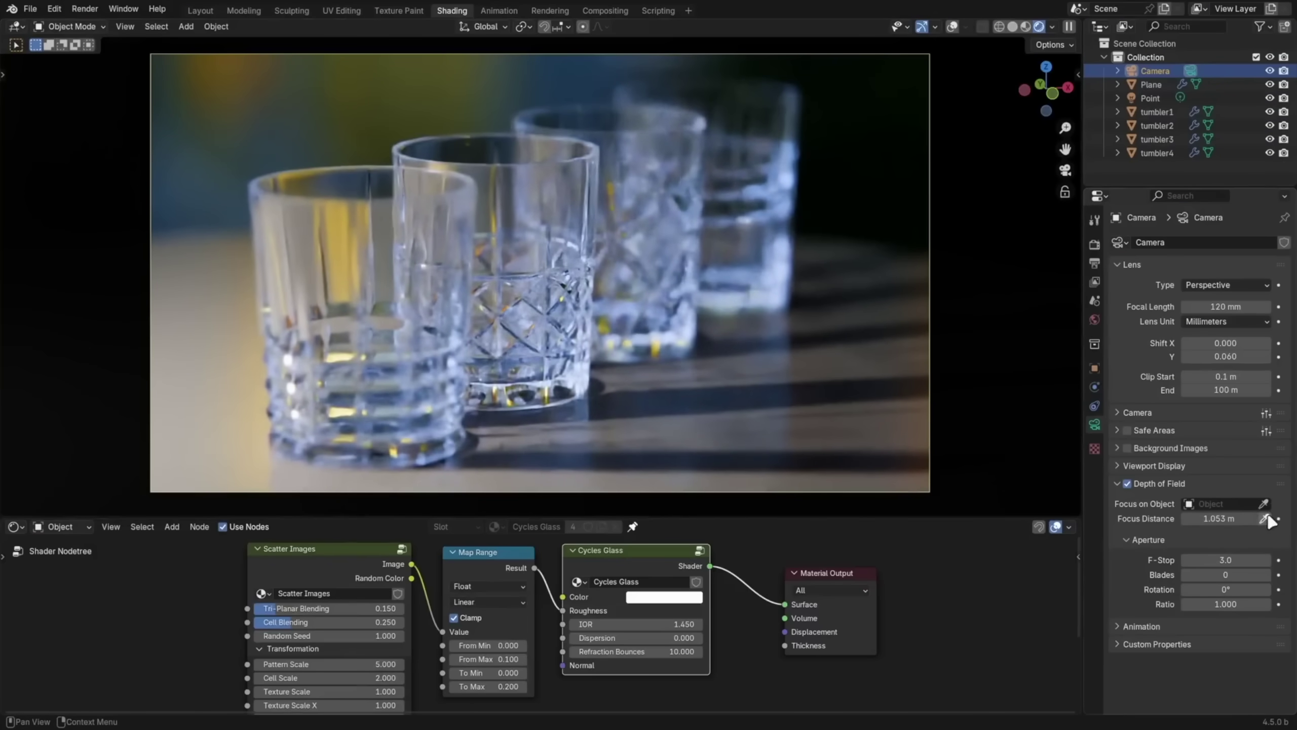
left_click(684, 299)
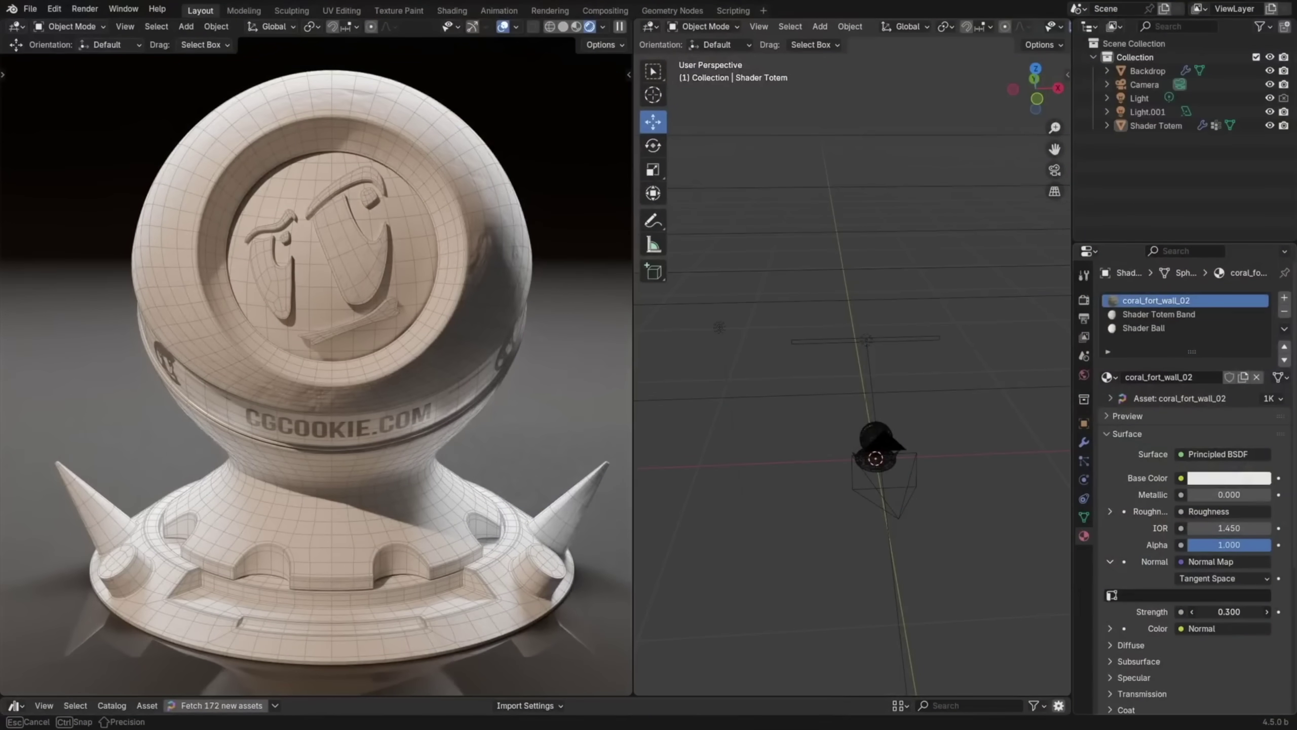
Raise the coral normal map strength, lower Bump filter width, and compare Distance 0.001 versus 0.101
left_click_drag(1228, 611, 1257, 611)
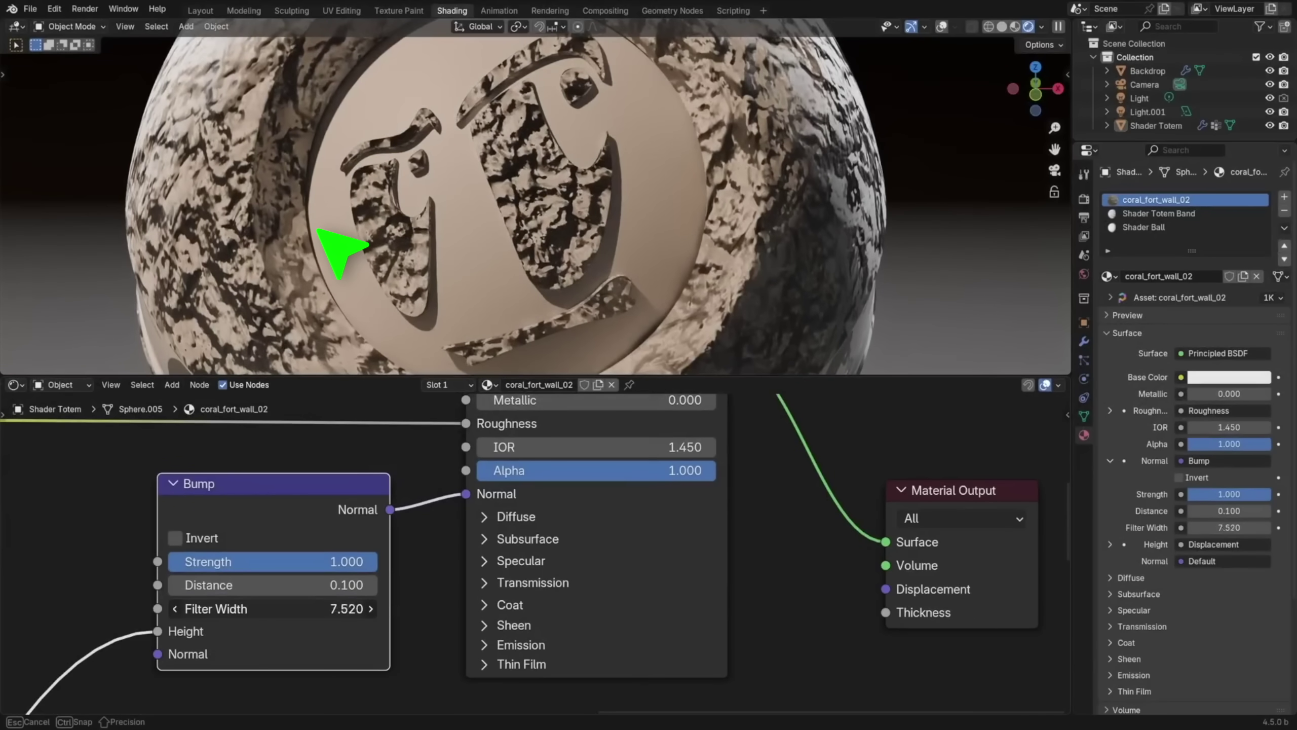
mouse_move(274, 609)
left_mouse_down()
mouse_move(233, 608)
mouse_move(372, 591)
left_mouse_up()
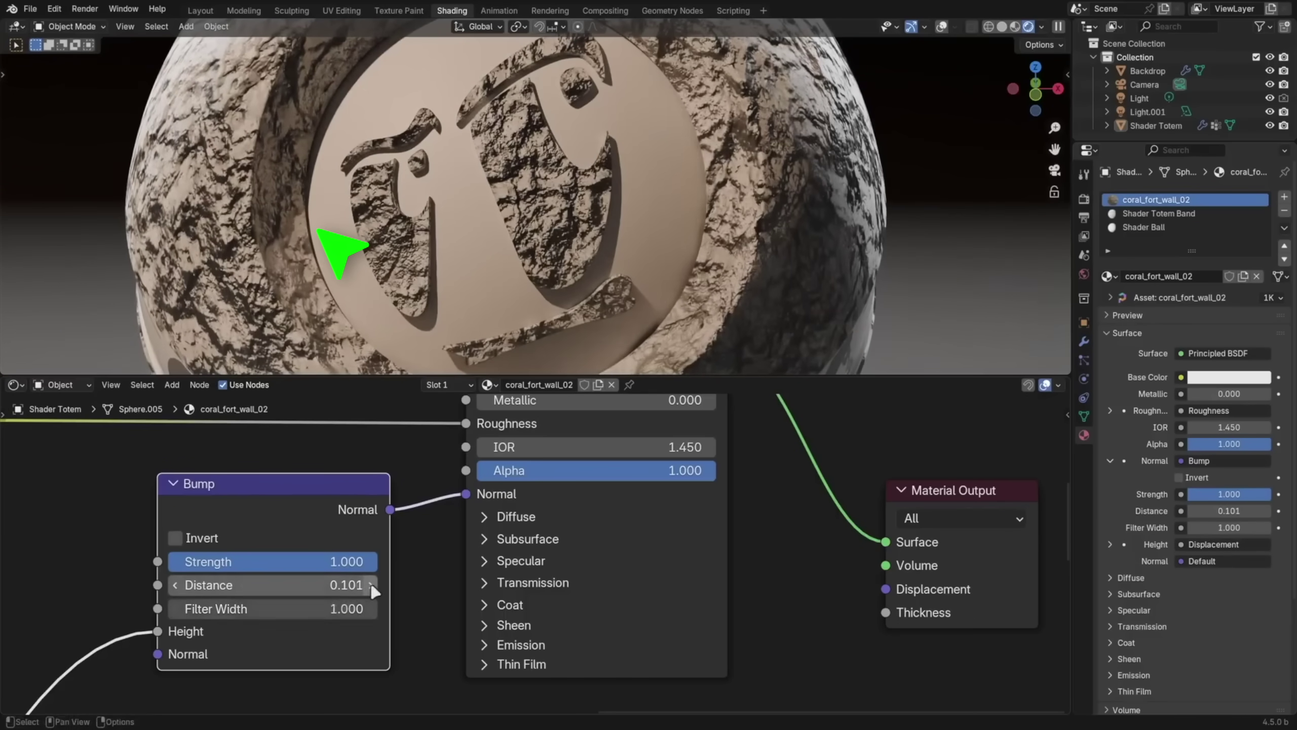
left_click(175, 592)
left_click(371, 586)
left_click(176, 587)
left_click(371, 586)
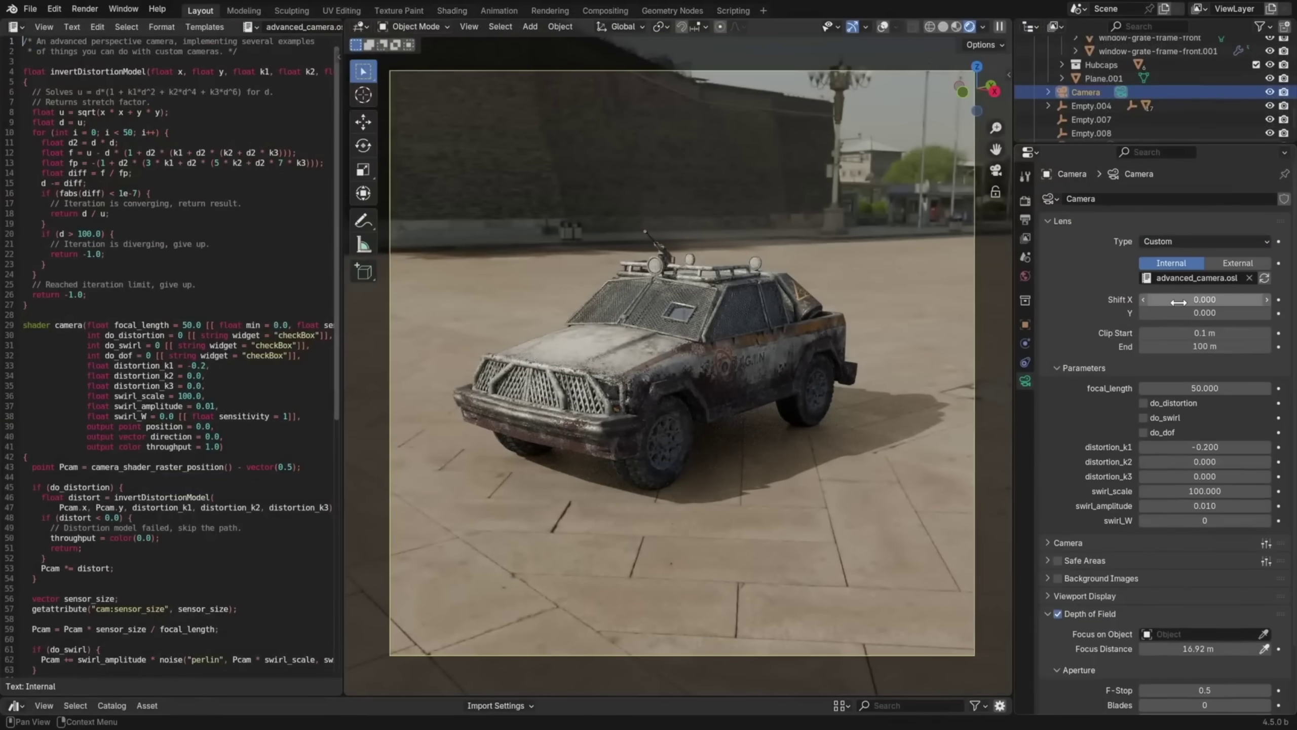
Adjust focal_length and distortion_k1, and enable do_swirl with swirl_scale and do_dof
left_click_drag(1204, 389, 1203, 399)
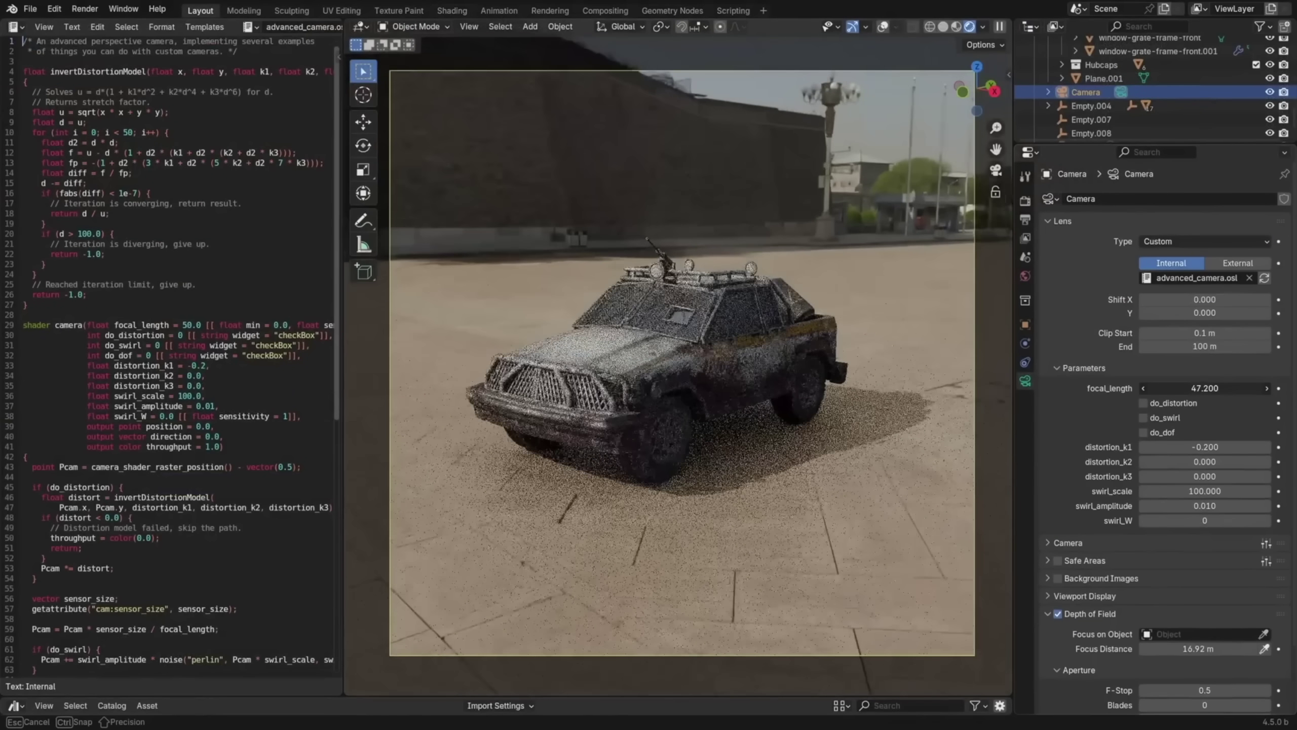
mouse_move(1204, 447)
left_mouse_down()
mouse_move(1204, 505)
mouse_move(1192, 503)
left_mouse_up()
left_click(1149, 417)
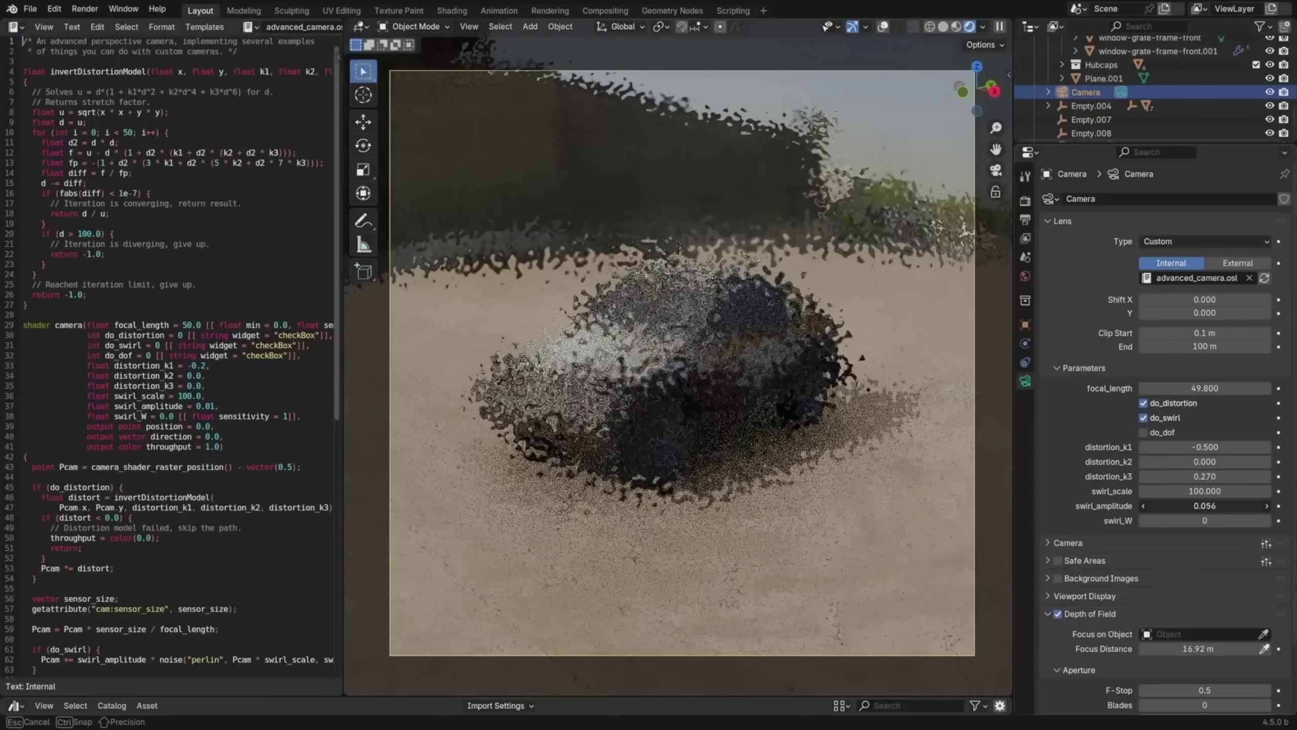
left_click(1194, 490)
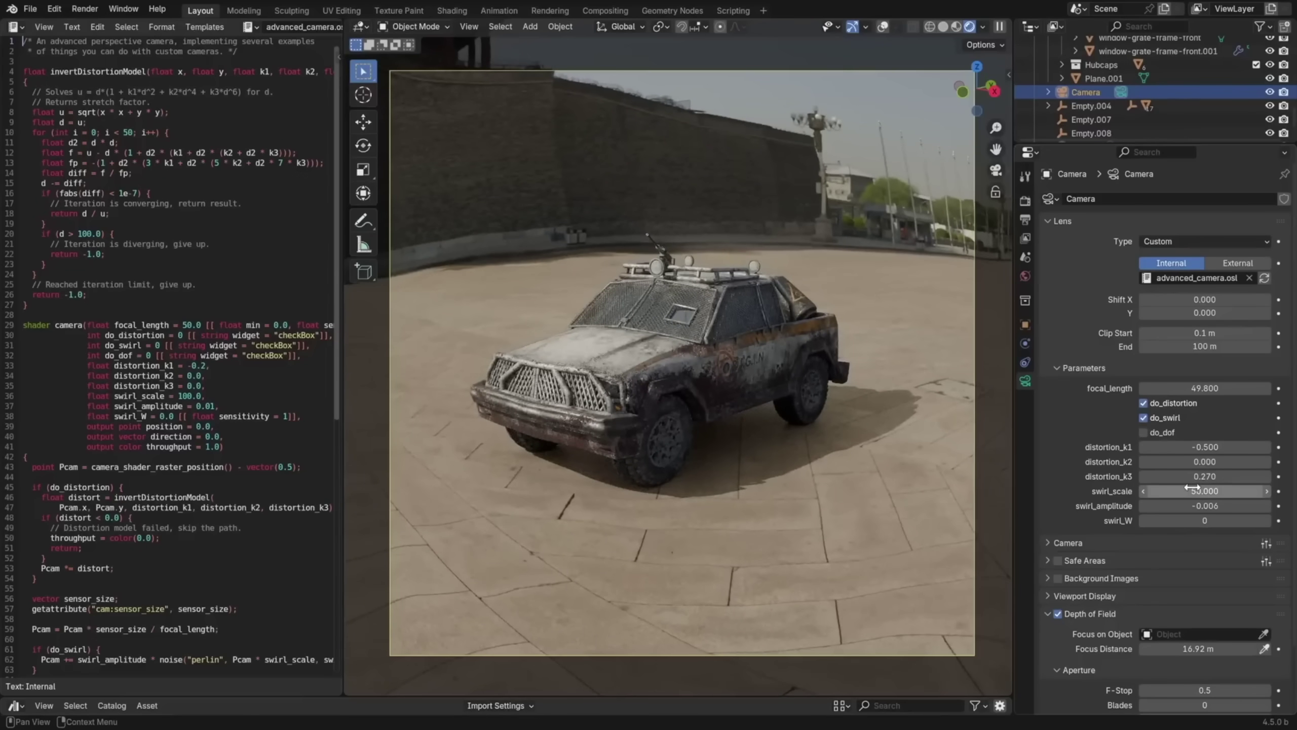
left_click(1145, 433)
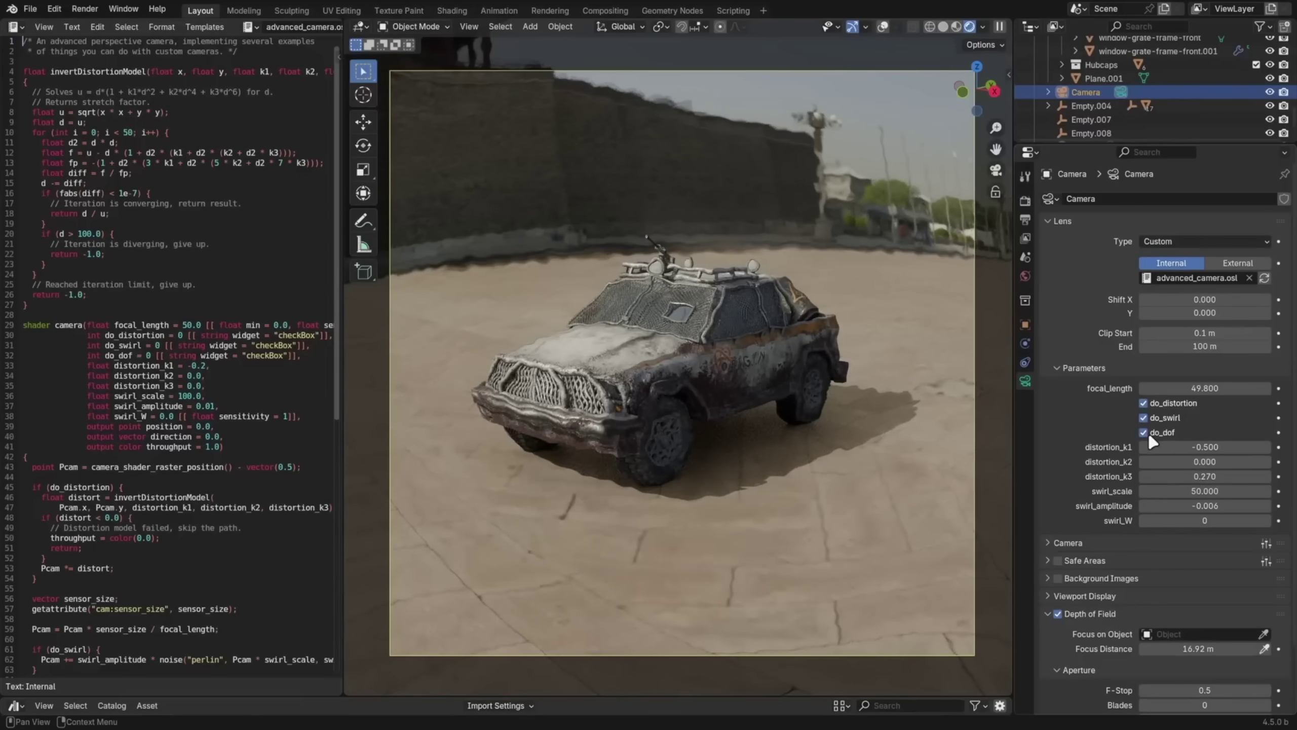
Switch the custom camera's script to cubemap_camera.osl
left_click(1192, 278)
left_click(1188, 329)
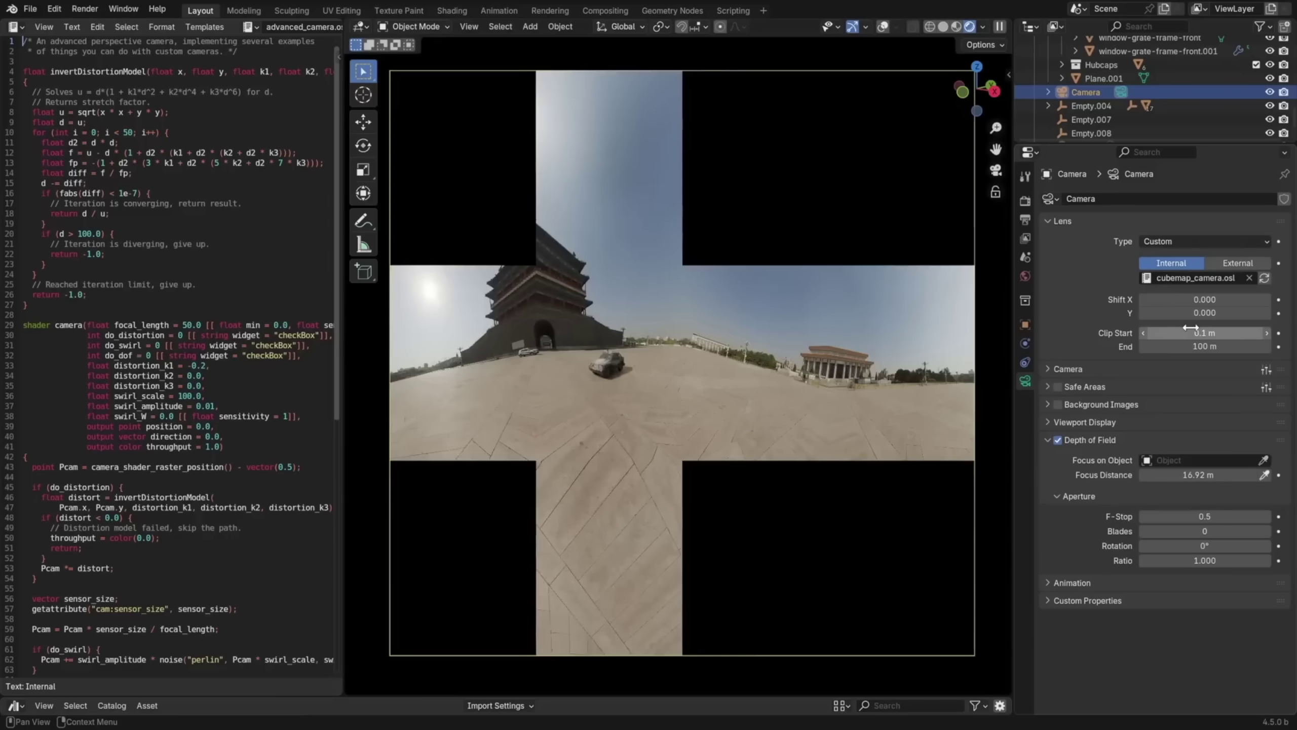
left_click(1026, 202)
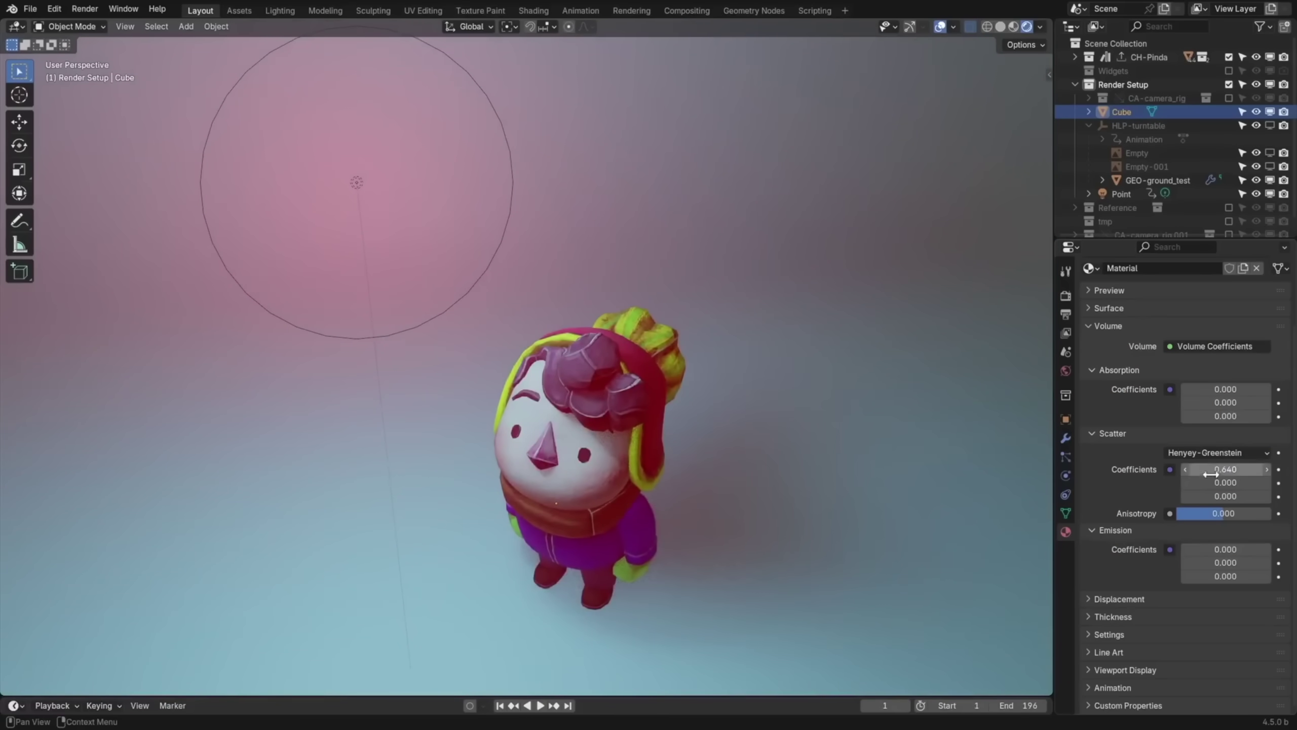
Set the second Scatter Coefficient to 0.220 and Principled Volume Emission Strength to 0.00025
left_click_drag(1225, 483, 1257, 483)
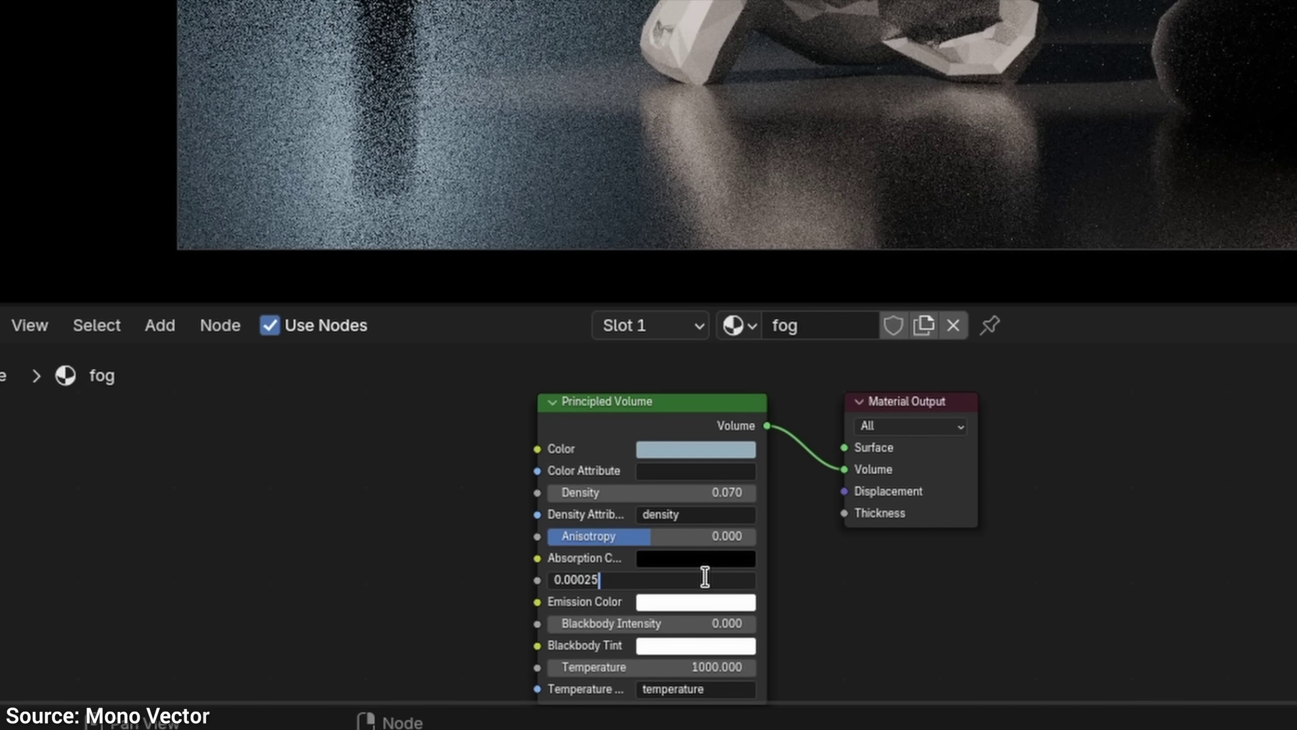
key("Return")
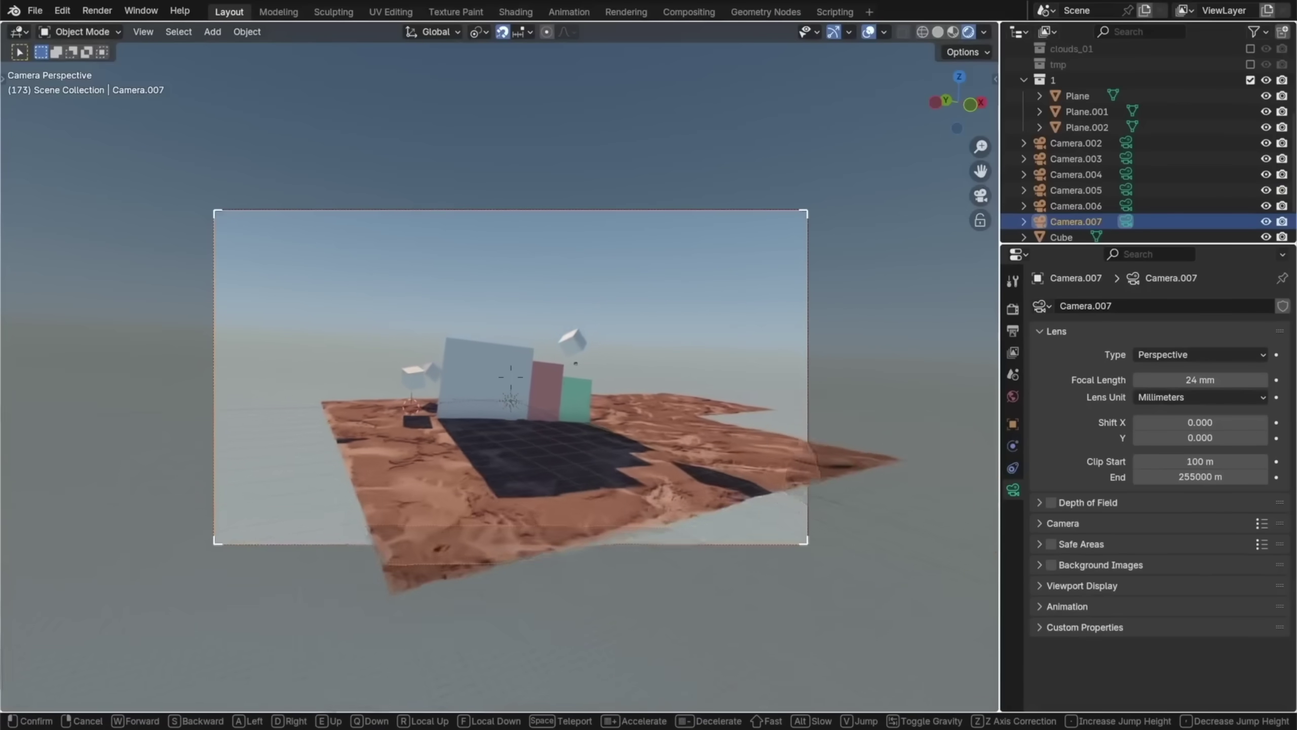
Back the camera away in walk mode and raise Focal Length to 424 mm
key("s")
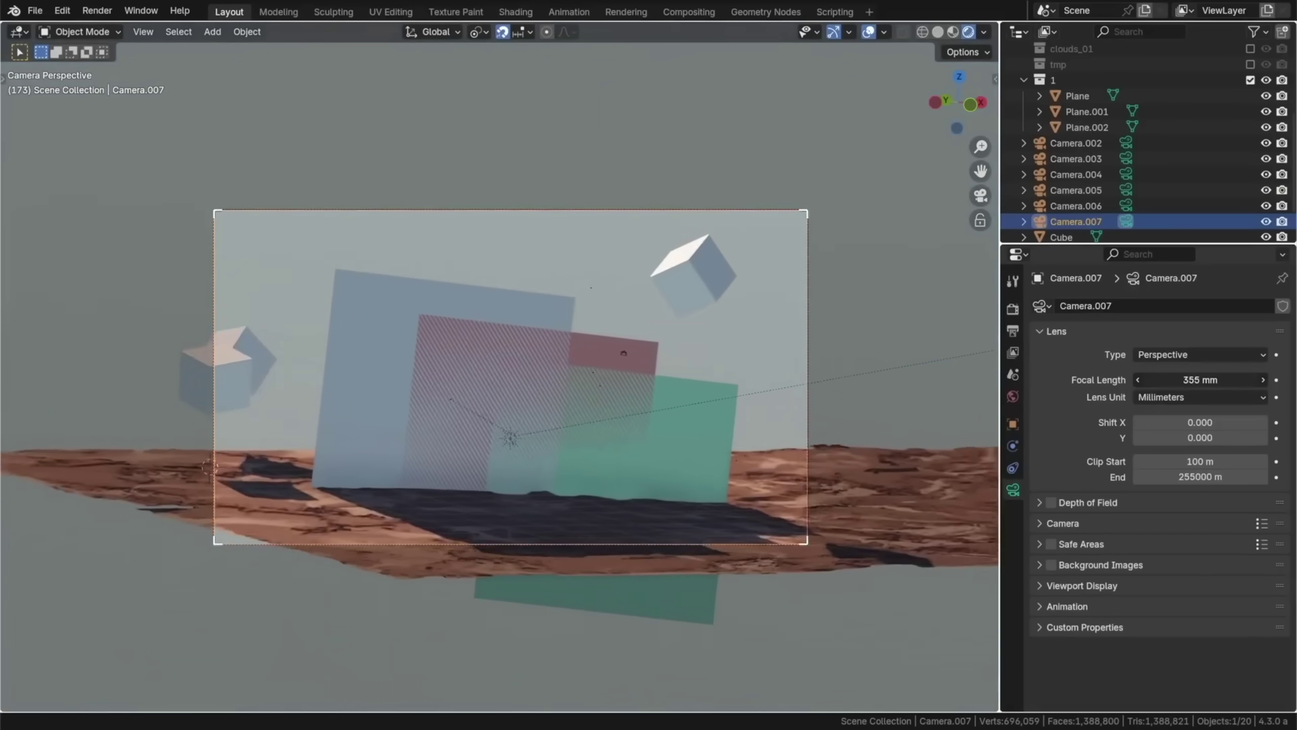
key("shift+grave")
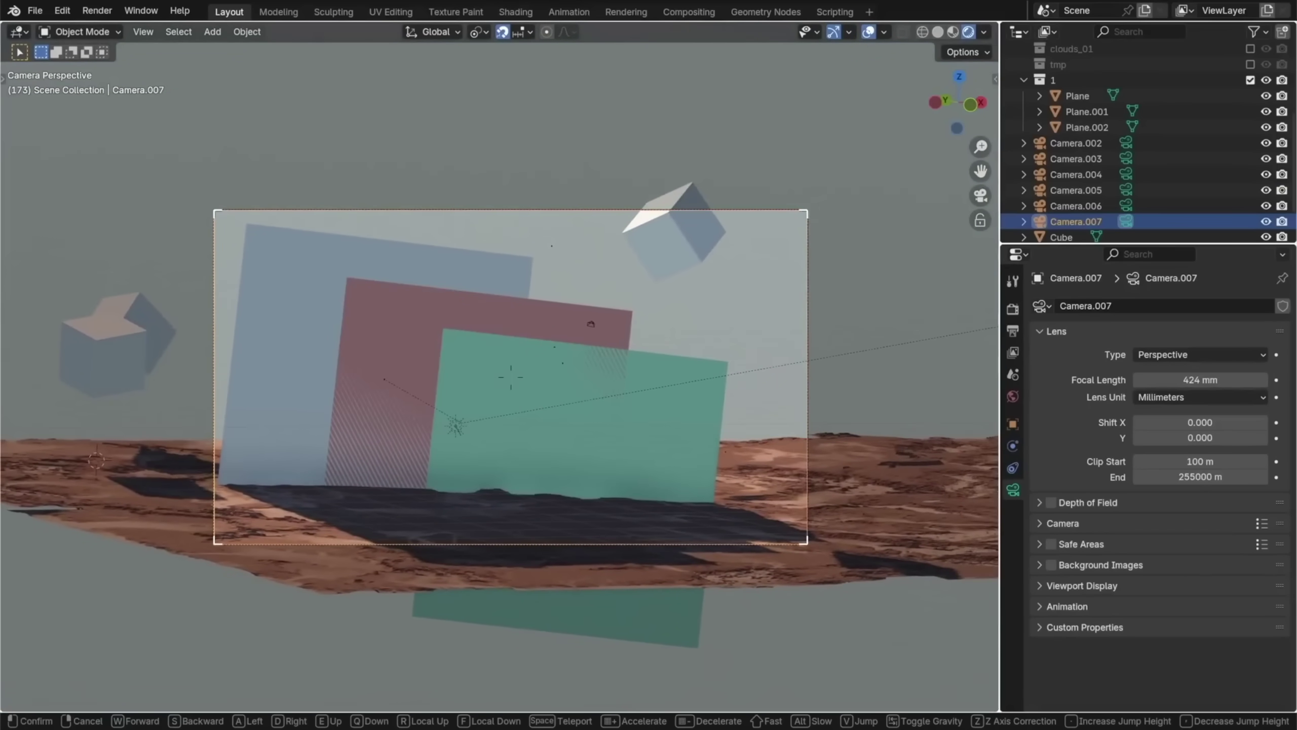
left_click(510, 377)
scroll(535, 381, "up", 2)
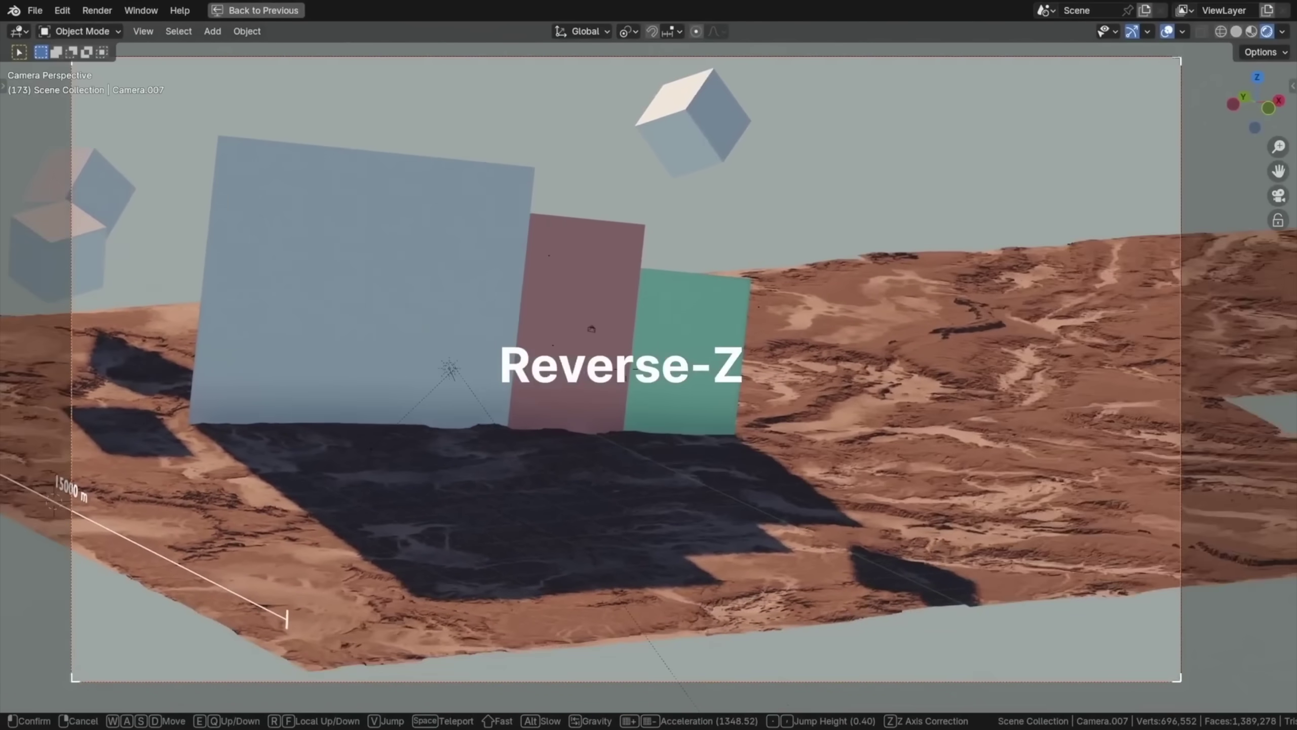
Fly around the distant coloured panels, then orbit the view to turn the teapot
key("Escape")
key("r")
key("r")
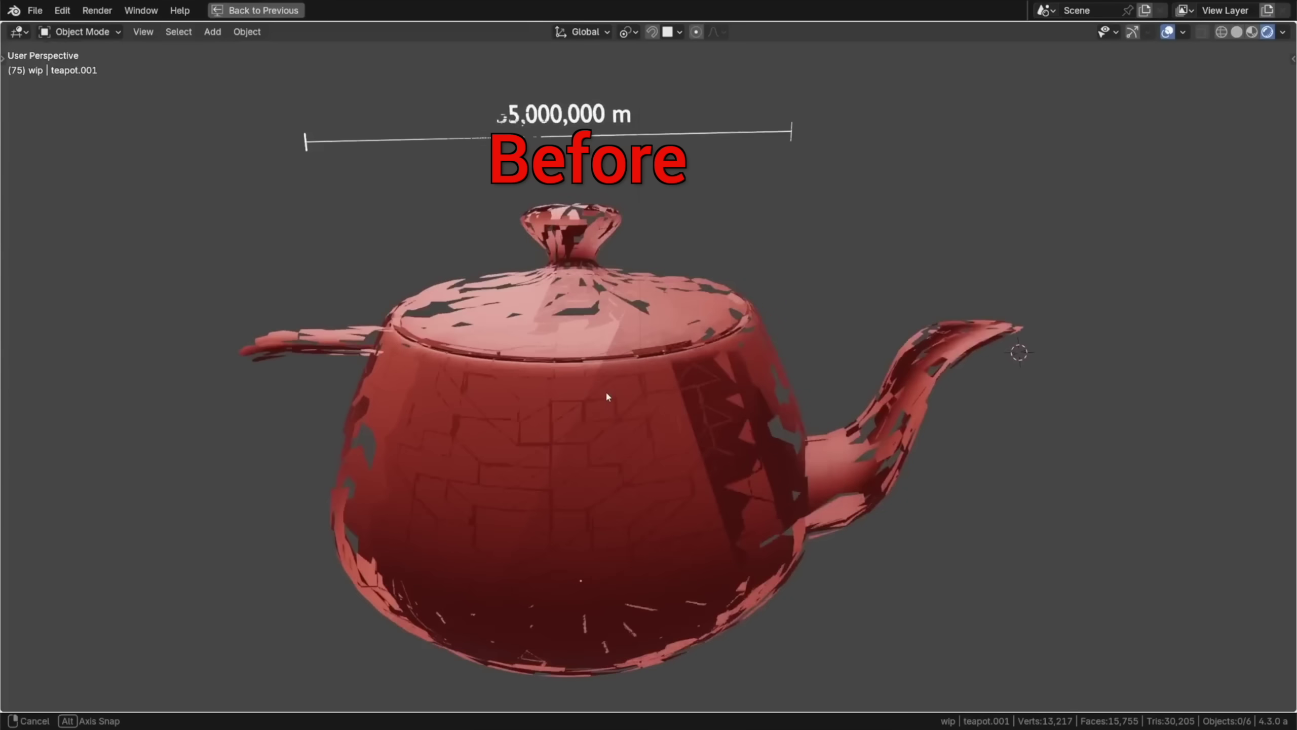
middle_click_drag(598, 399, 606, 390)
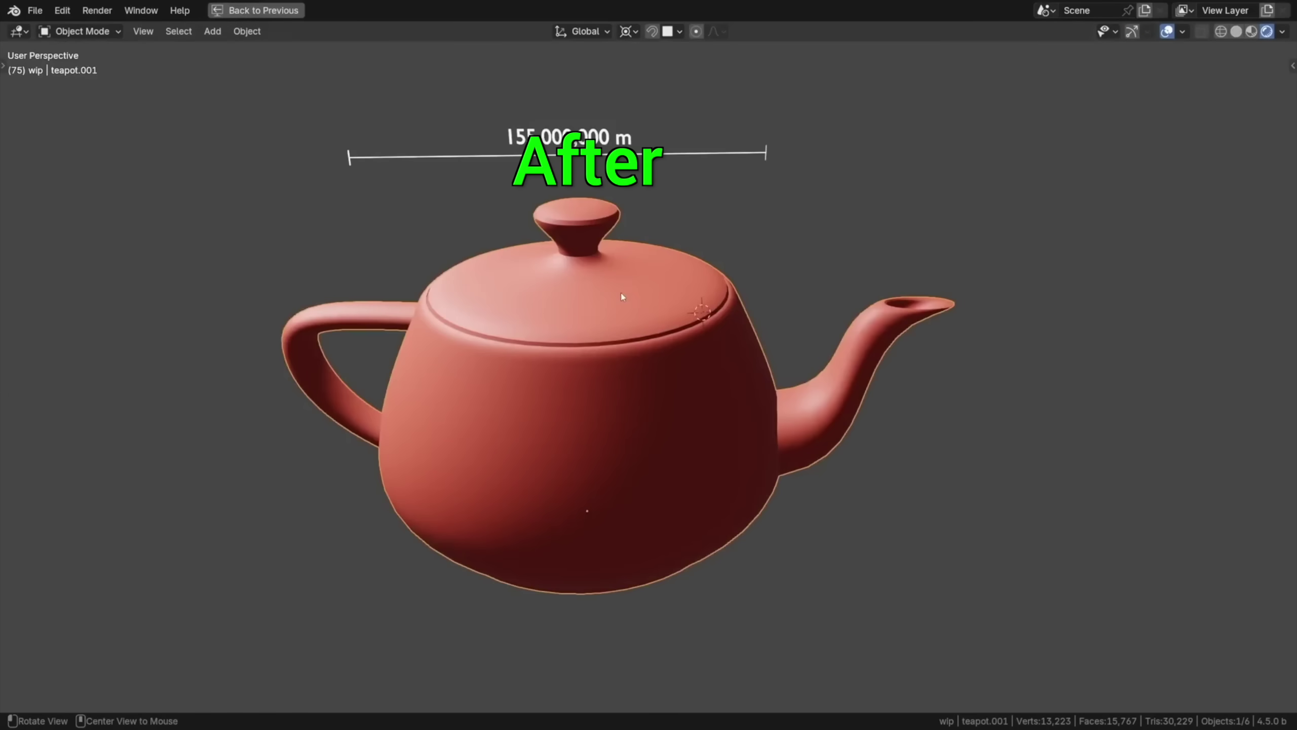
middle_click_drag(621, 297, 582, 305)
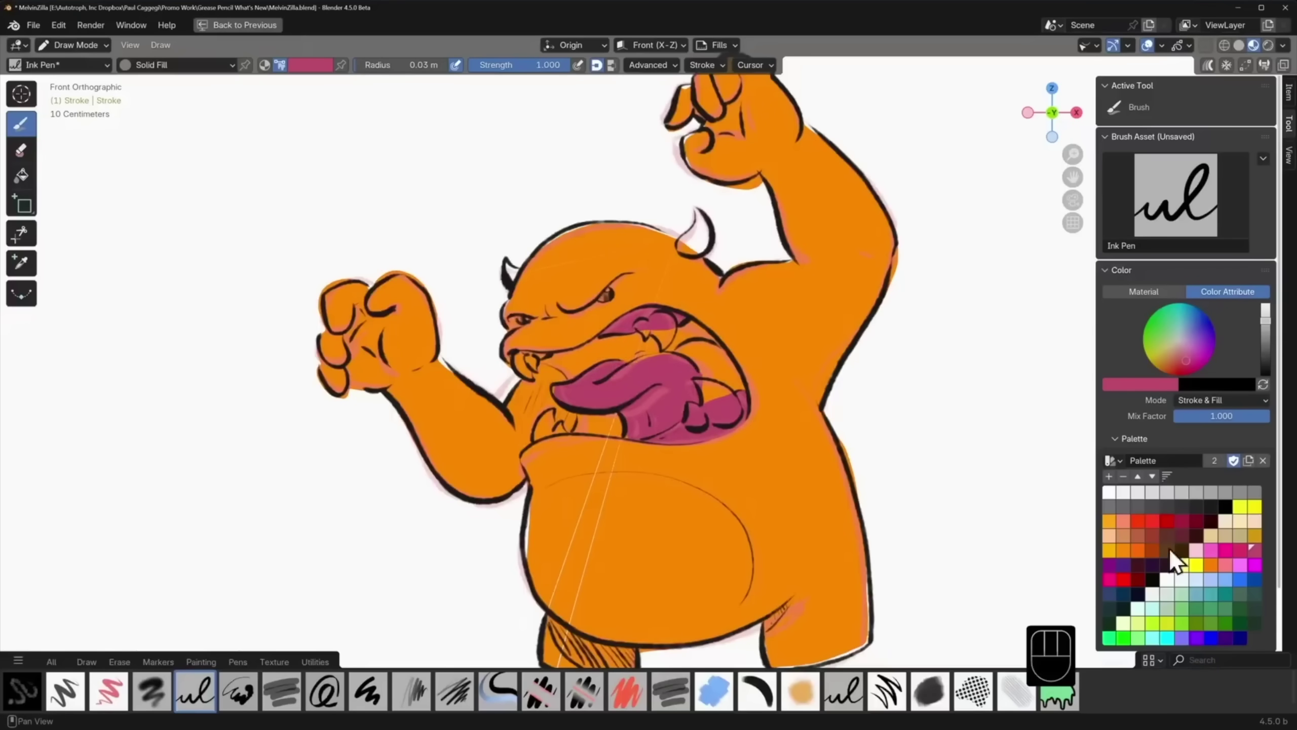
Pick the salmon pink swatch and link the Alpha Over output to Composite/Viewer
left_click(1222, 562)
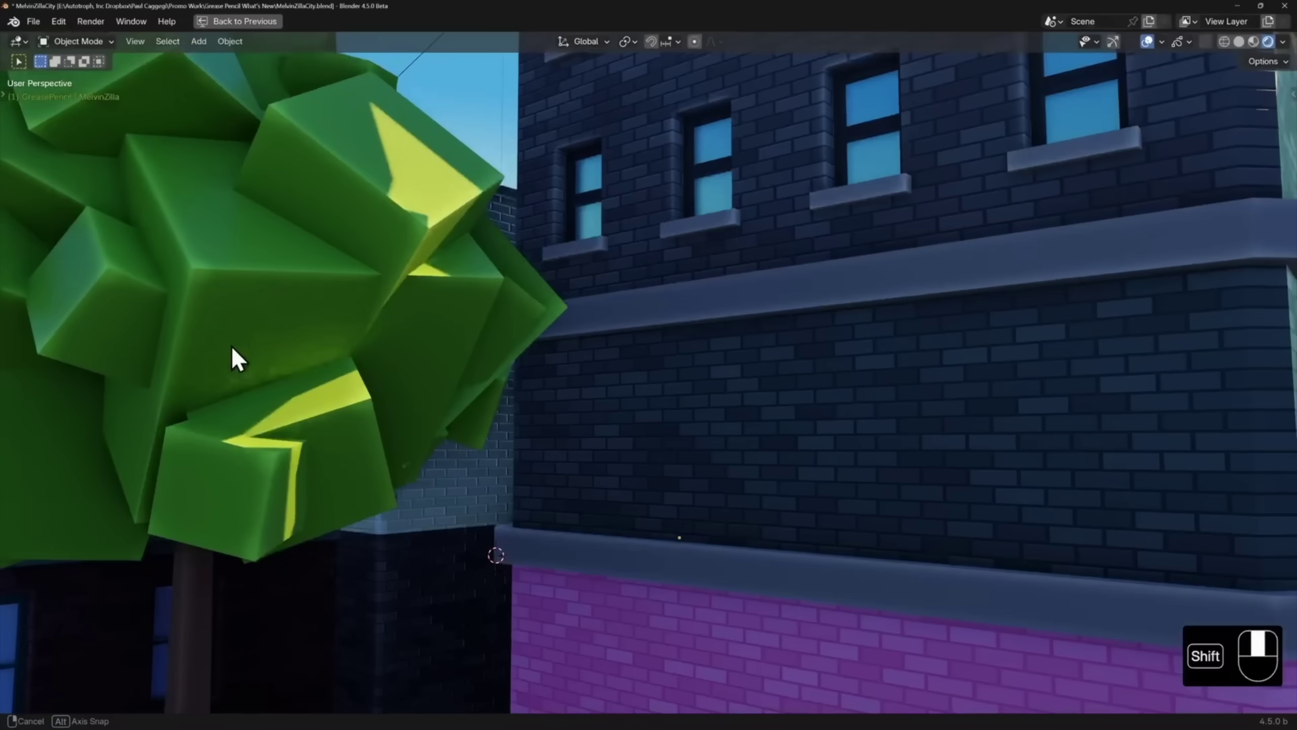
mouse_move(231, 345)
middle_mouse_down("shift")
mouse_move(250, 363)
mouse_move(331, 381)
mouse_move(278, 397)
middle_mouse_up("shift")
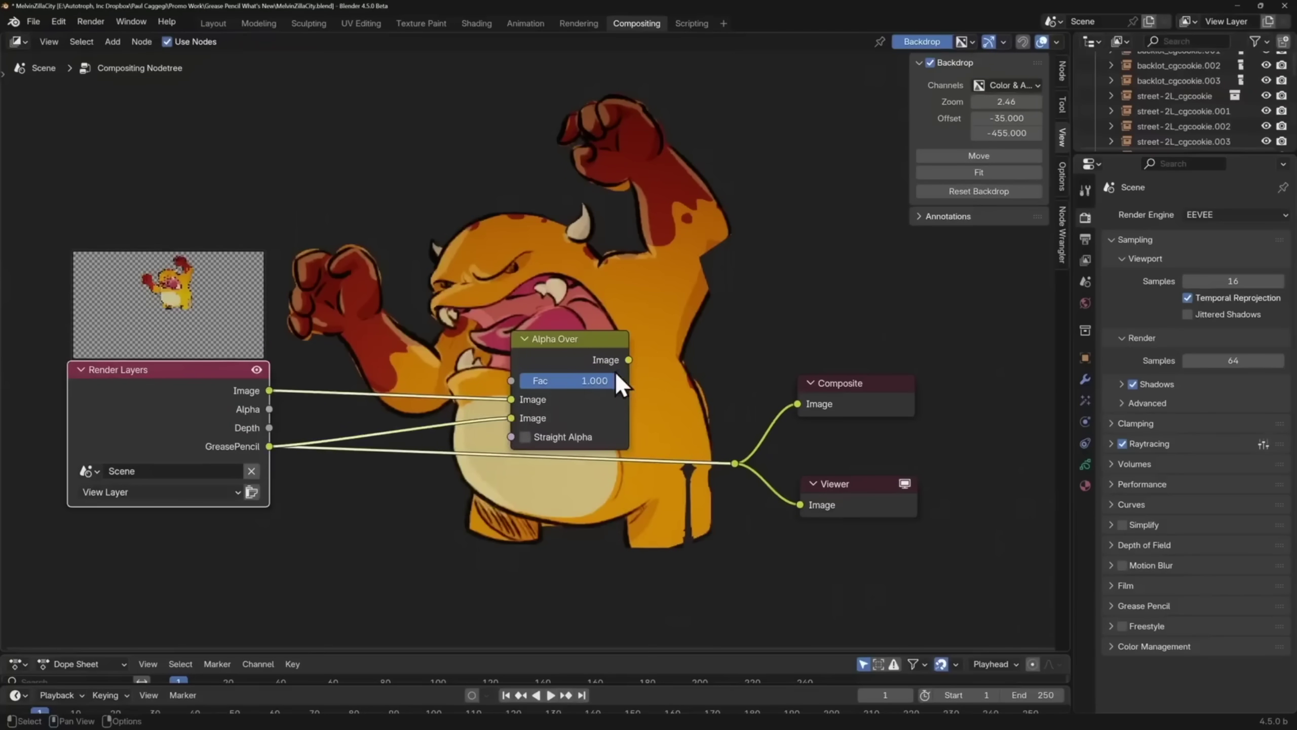
left_click_drag(699, 438, 734, 464)
Move the Alpha Over node lower and set Grease Pencil Depth to 3D Location
left_click_drag(549, 377, 555, 525)
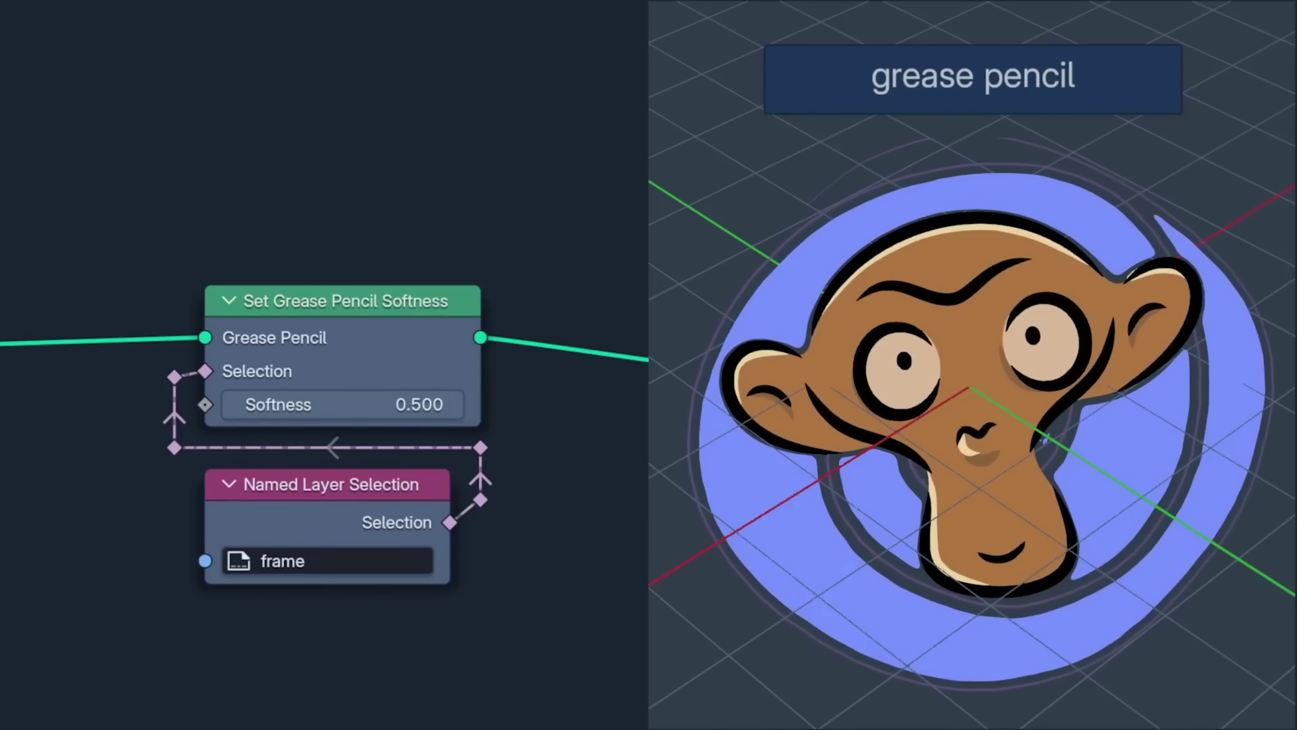
left_click(341, 347)
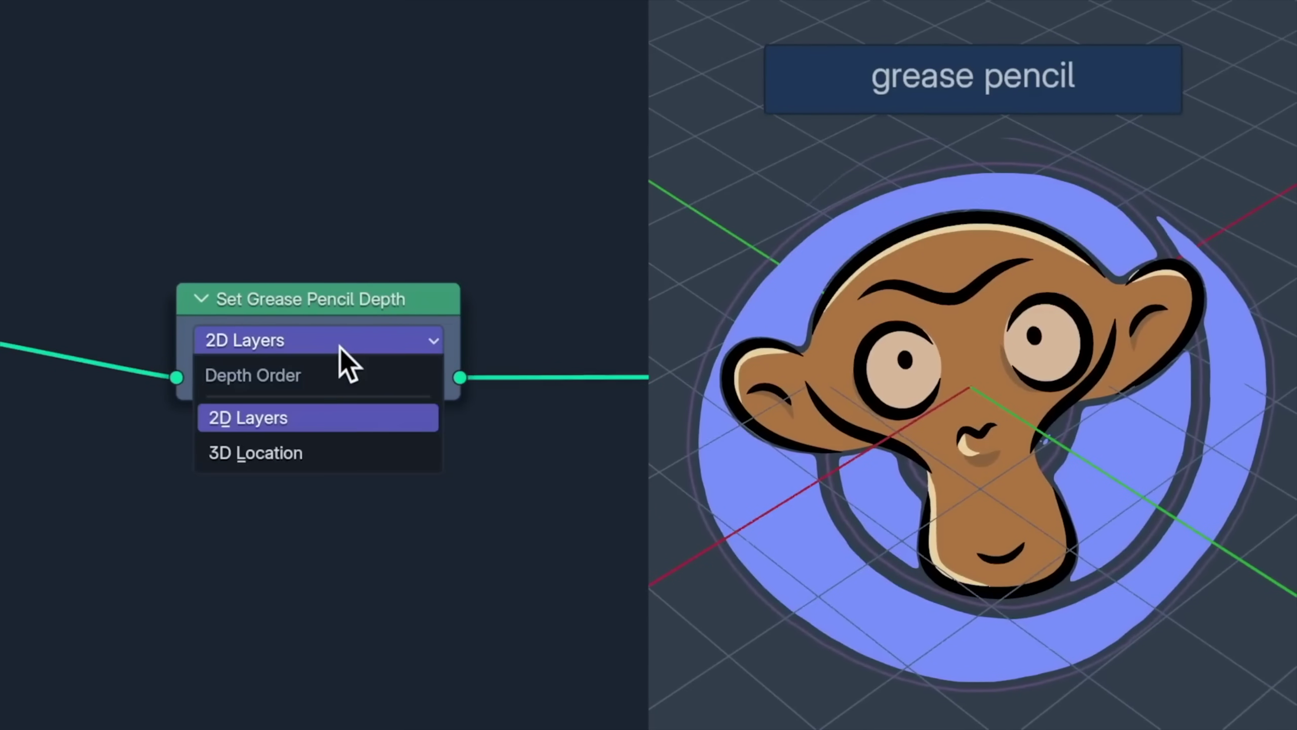
left_click(347, 454)
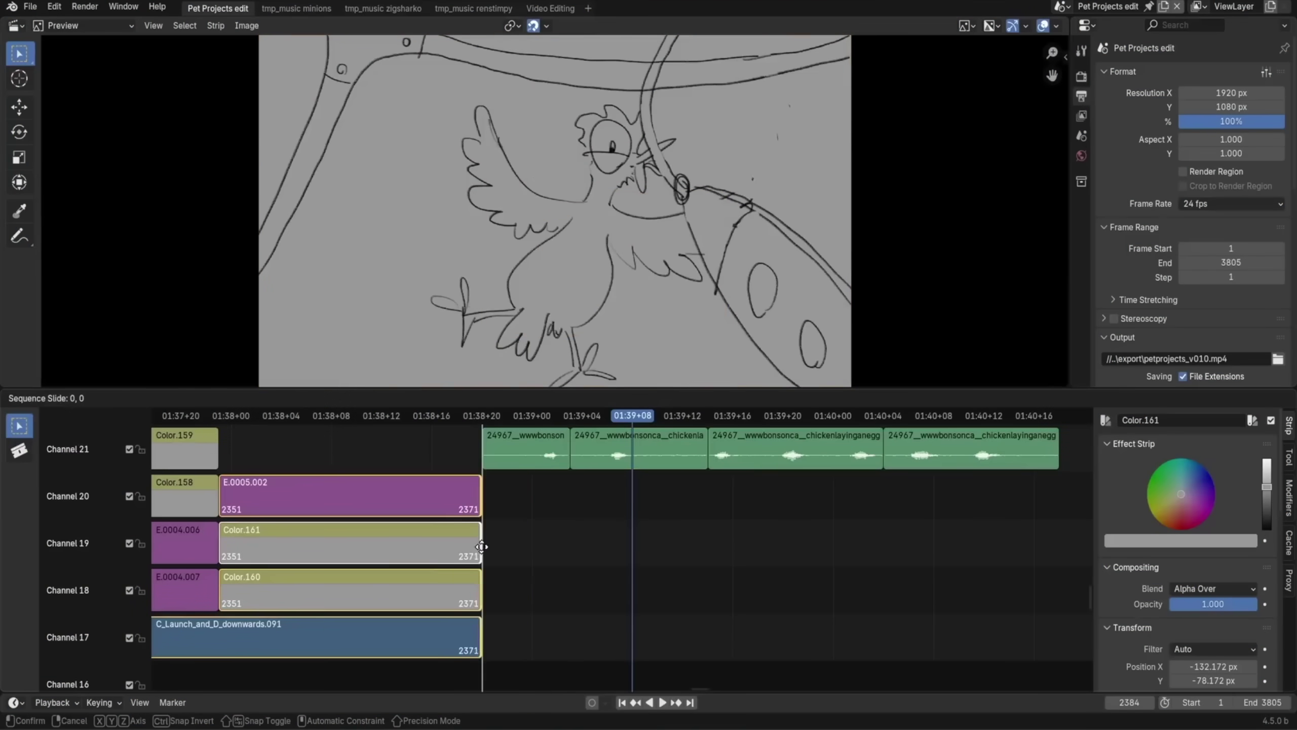
Slide the selected storyboard strips along the timeline and shift Color.161 later
mouse_move(740, 545)
left_mouse_down()
mouse_move(569, 543)
mouse_move(508, 496)
left_mouse_up()
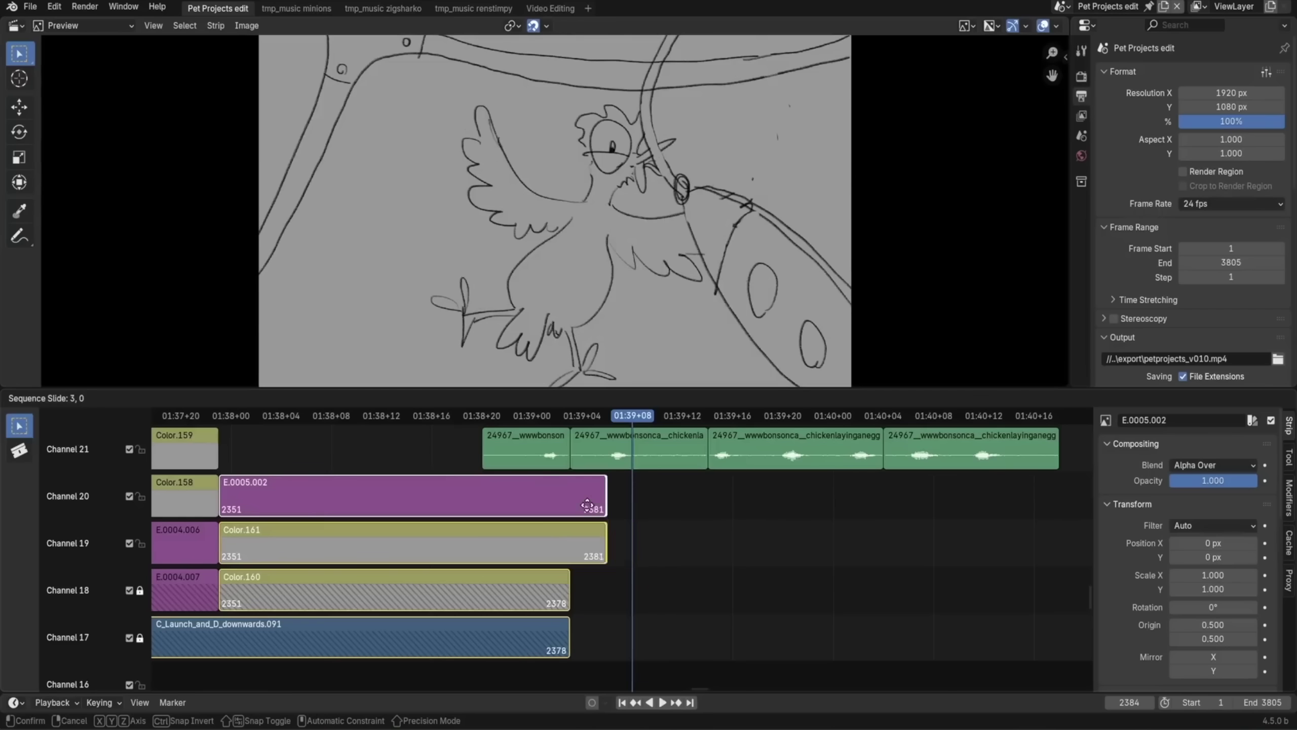
left_click(507, 497)
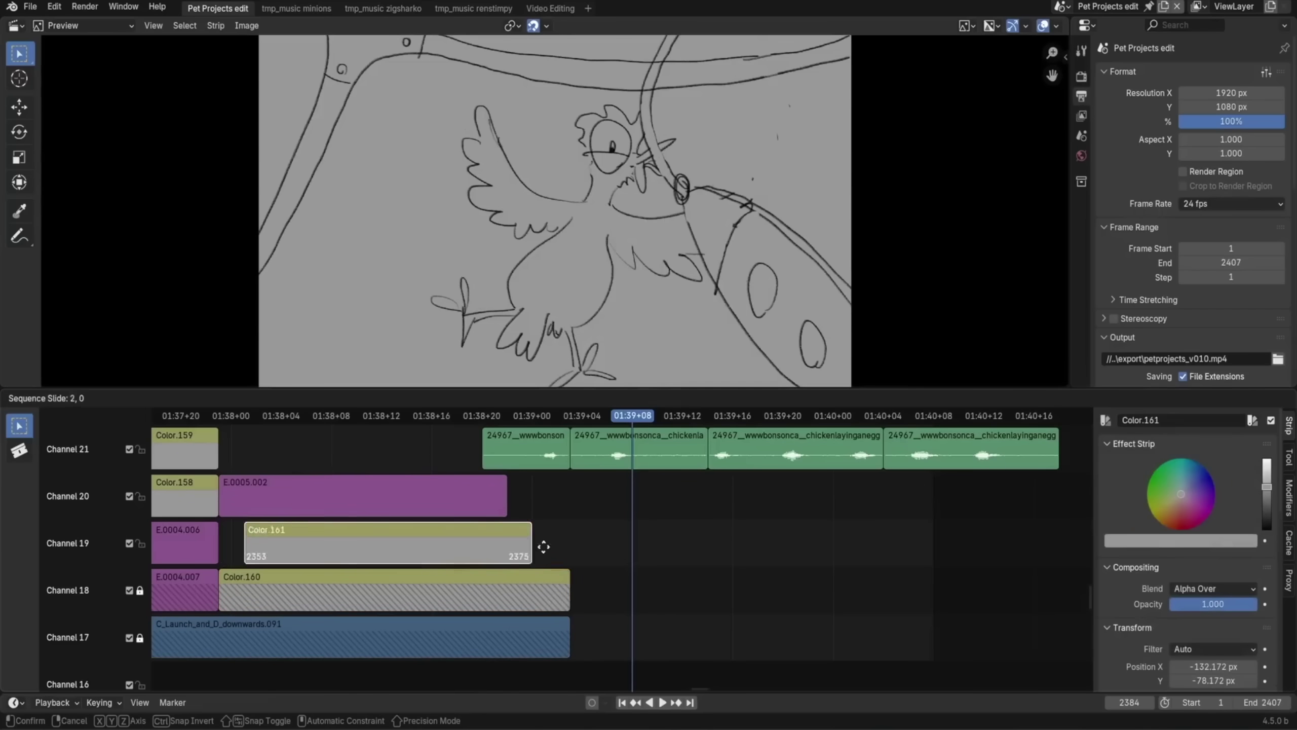
left_click_drag(505, 544, 857, 545)
Slip the egg-laying sound strip's contents by -3 frames
left_click(533, 451)
left_click(277, 397)
left_click(533, 440)
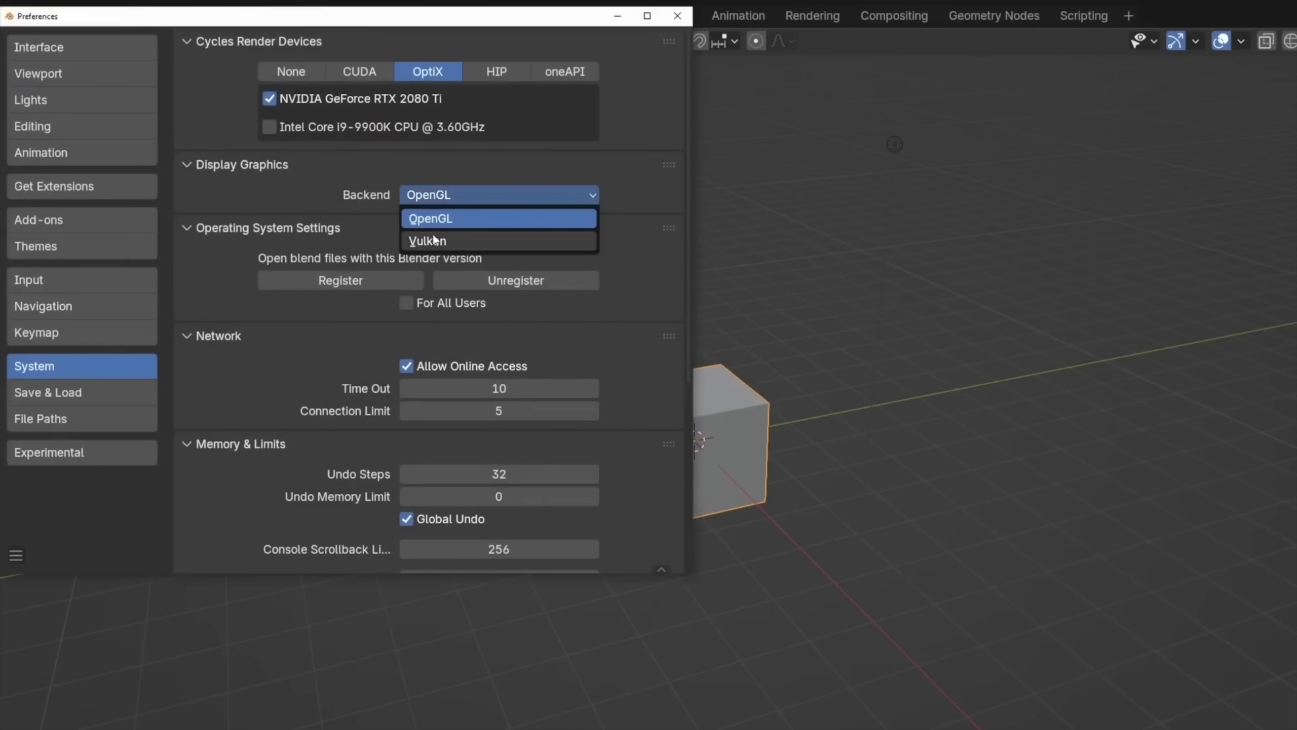
Set the Display Graphics backend to Vulkan in System preferences
left_click(437, 244)
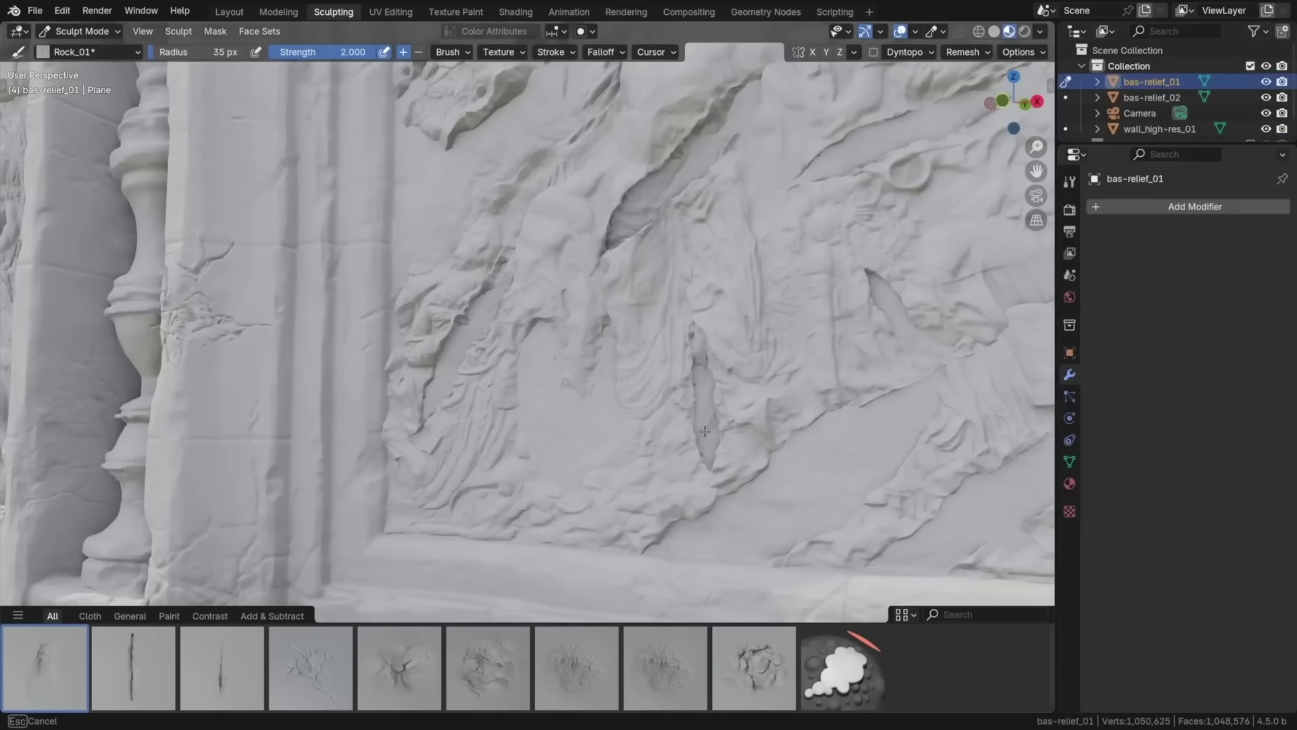
Drag a Rock brush stroke across the bas-relief to carve a new crack
left_click_drag(540, 325, 562, 386)
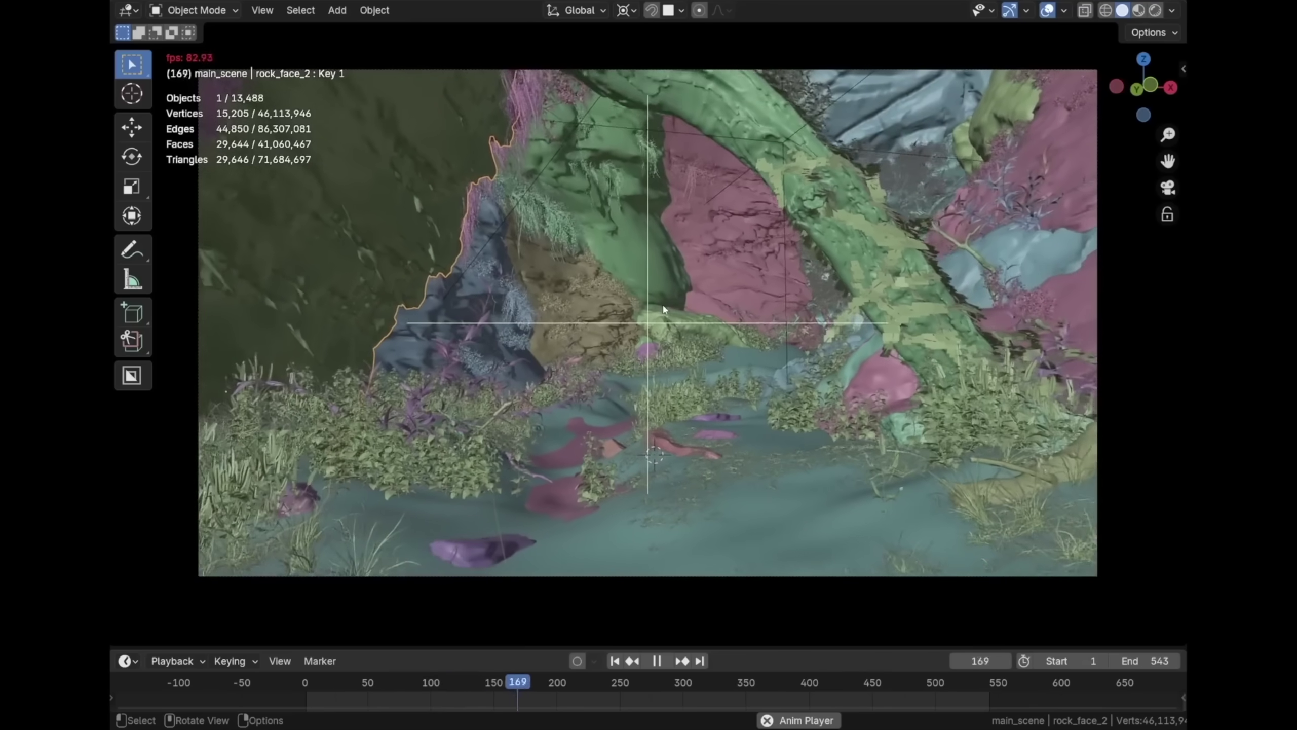